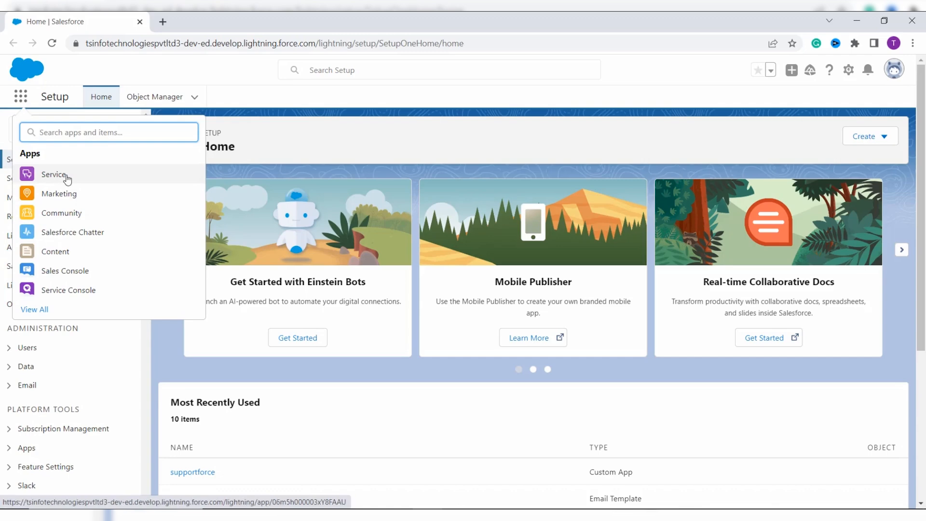
Step: Open the Service app, go to Object Manager in Setup, and start creating a custom object
left_click(61, 180)
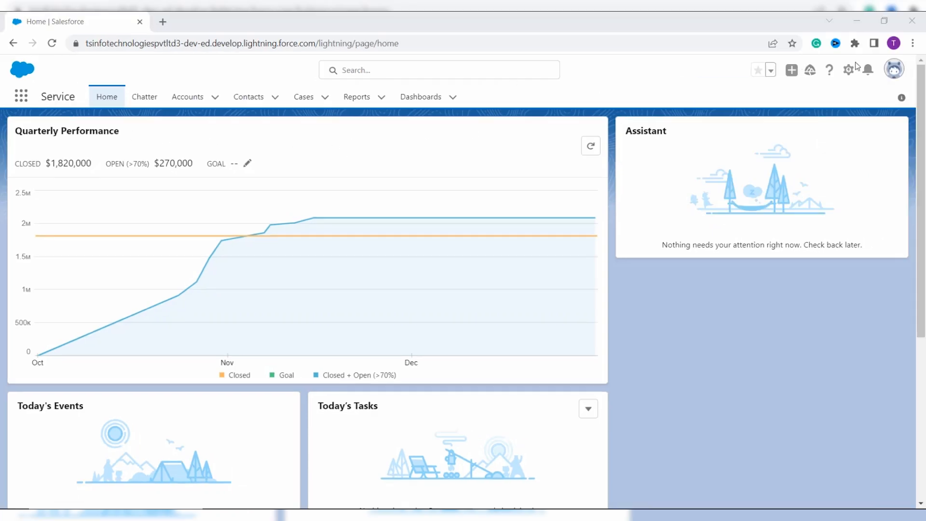
left_click(847, 71)
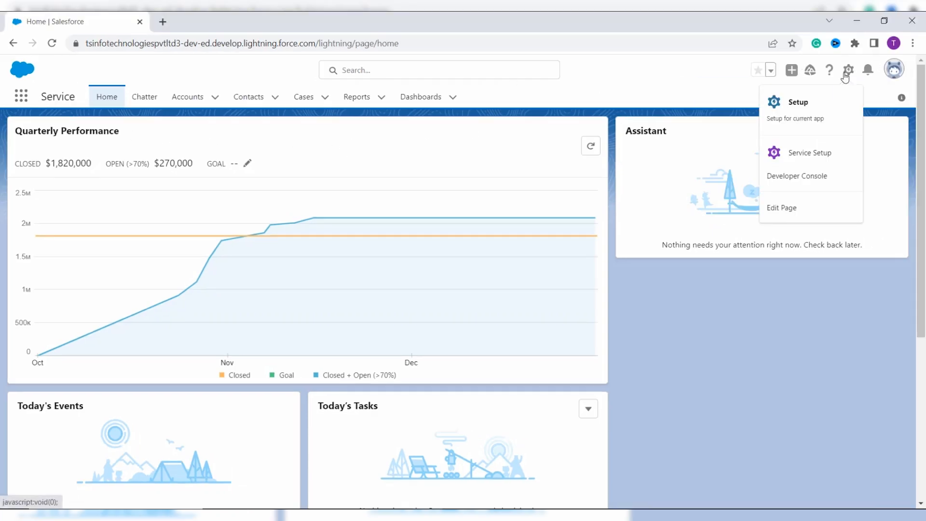
left_click(815, 117)
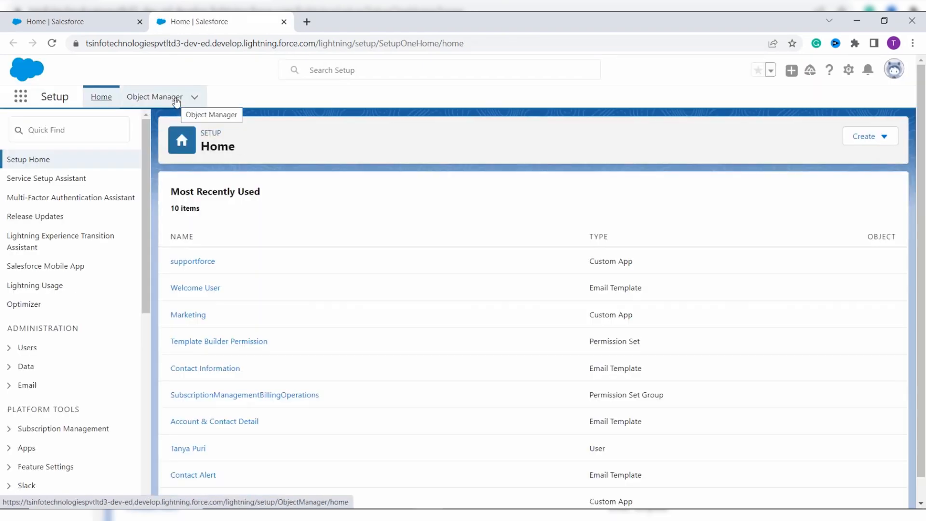
left_click(176, 98)
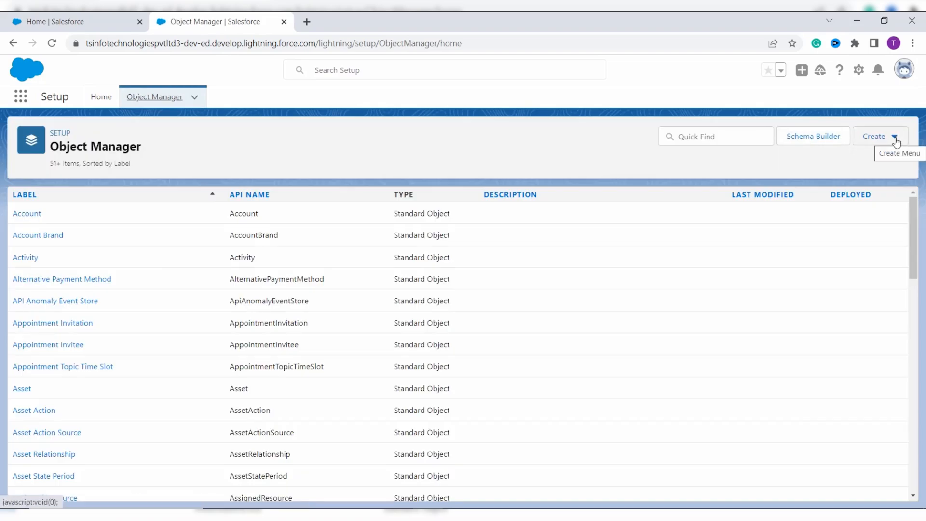
left_click(894, 139)
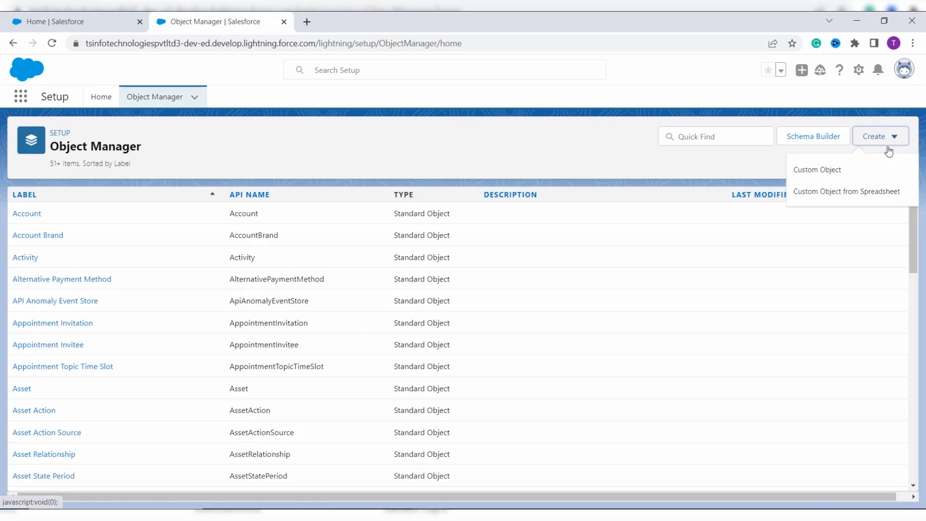
left_click(880, 172)
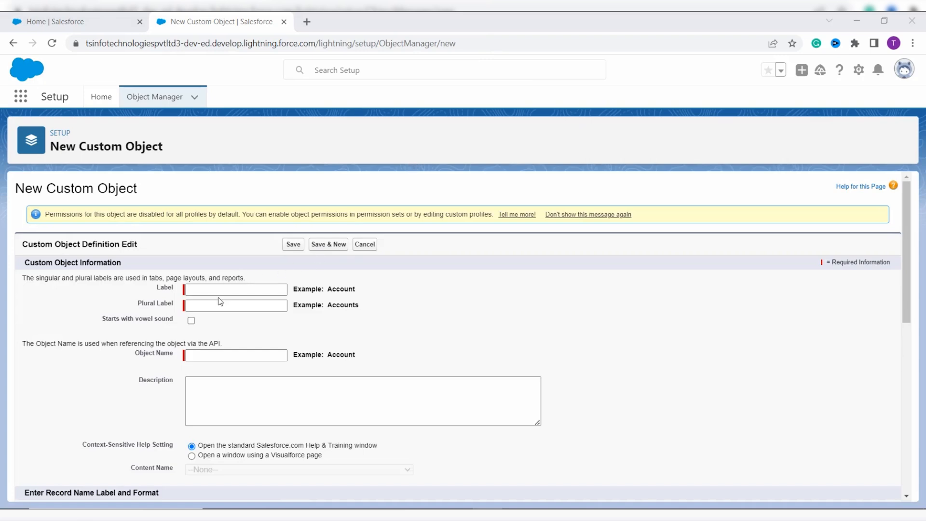
Step: Set the new custom object's label to Staff and its plural label to Staffs
left_click(221, 285)
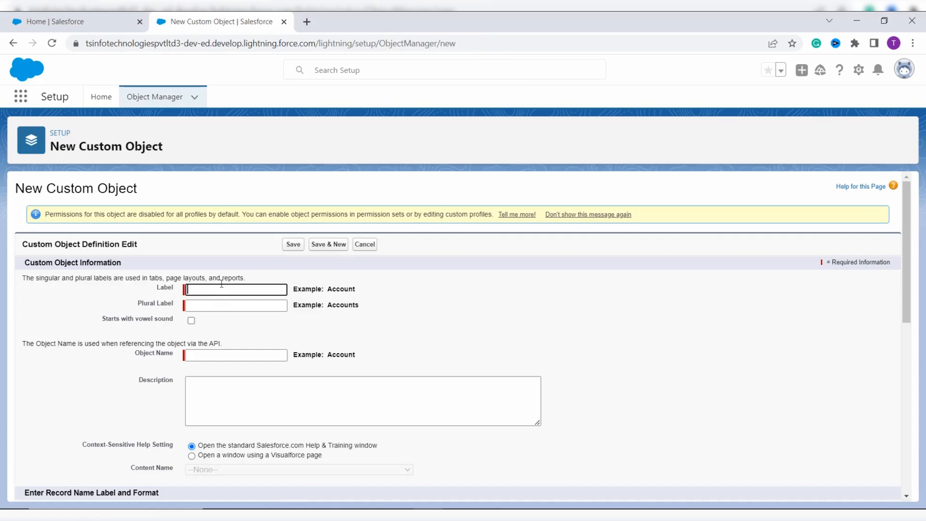
type("Staff")
left_click(223, 306)
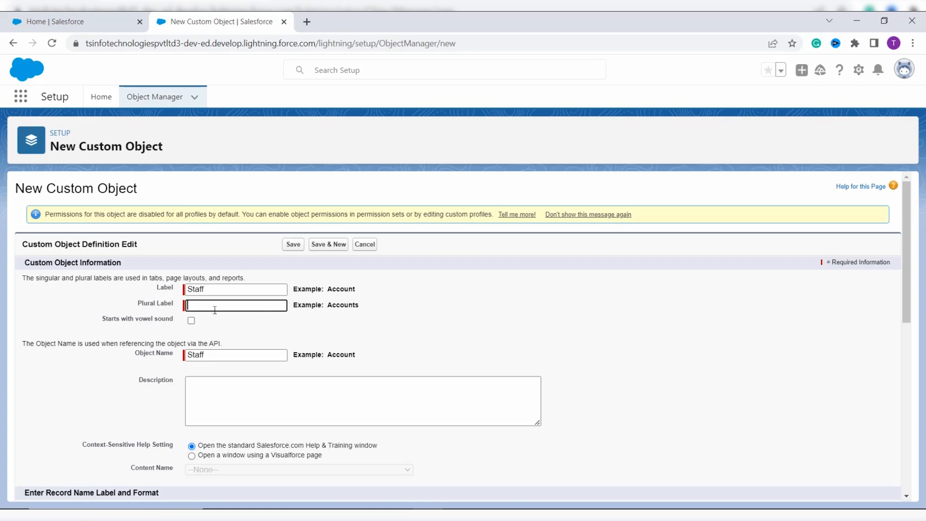
type("Staffs")
scroll(352, 288, "down", 2)
left_click(263, 310)
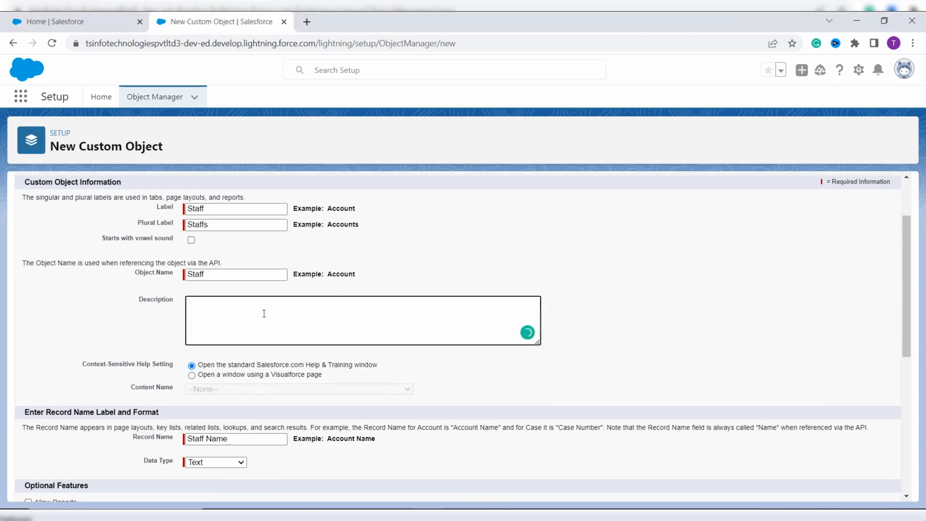
Step: Enable launching the New Custom Tab Wizard after saving, and save the custom object
scroll(264, 313, "down", 2)
scroll(265, 317, "down", 5)
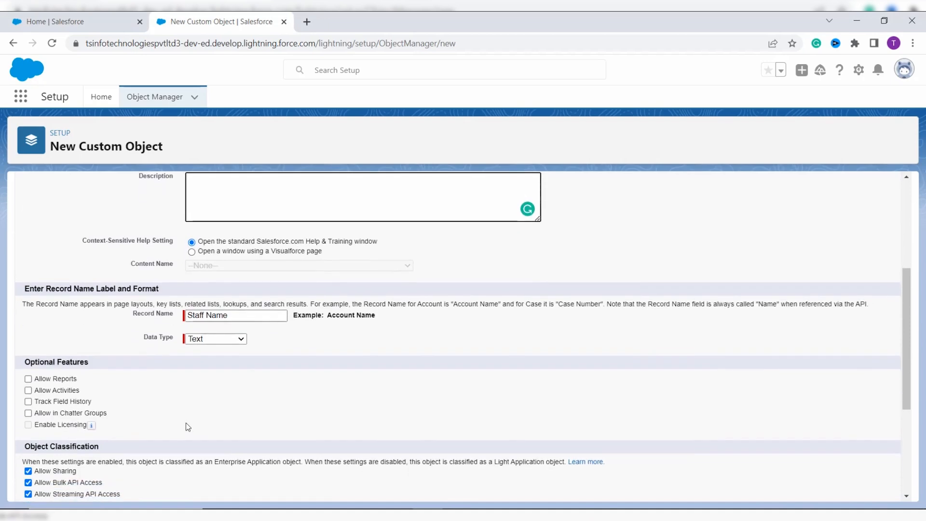
scroll(187, 422, "down", 1)
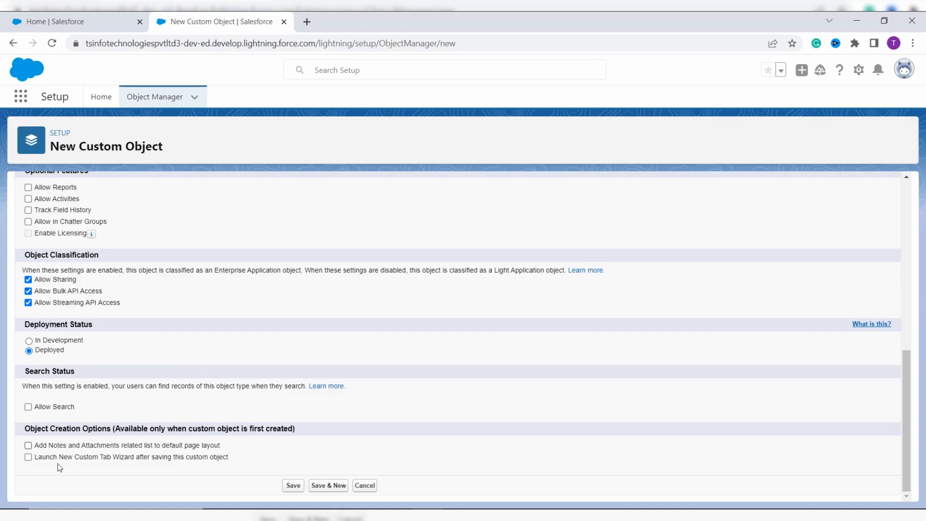
left_click(29, 457)
left_click(294, 485)
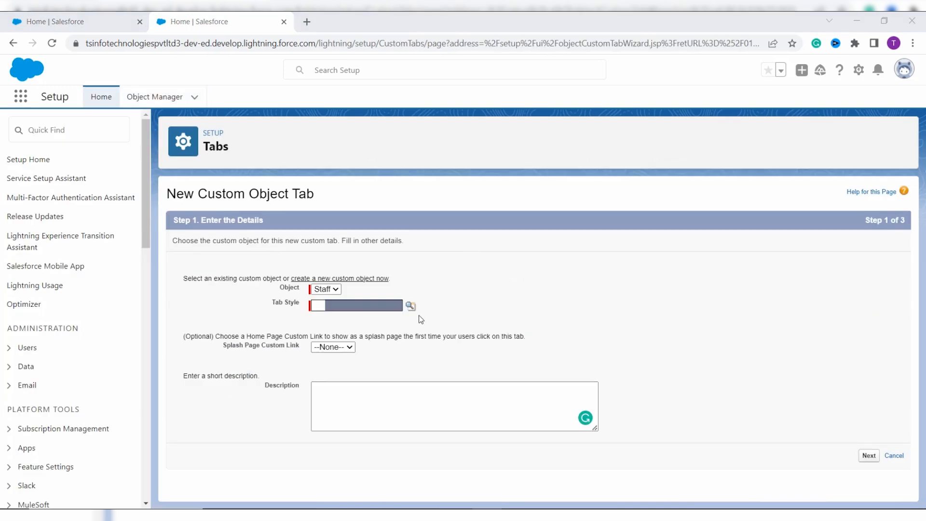
Step: Choose the Desk tab style for the Staff object's tab and accept the default profile visibility
left_click(410, 307)
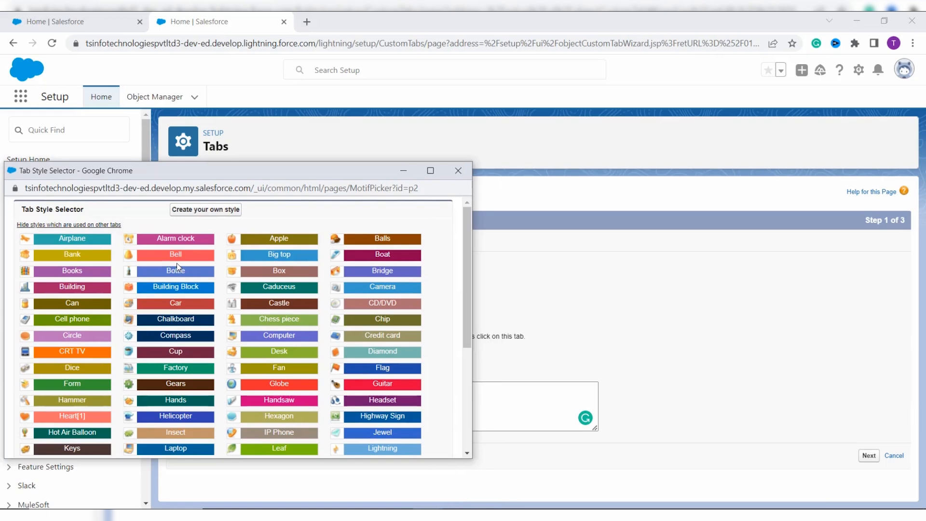
left_click(257, 355)
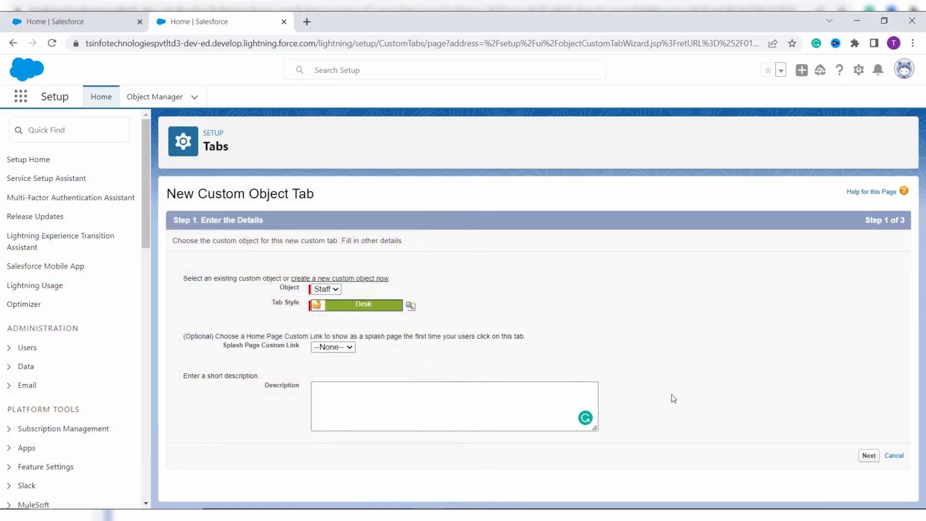
left_click(868, 455)
scroll(797, 367, "down", 10)
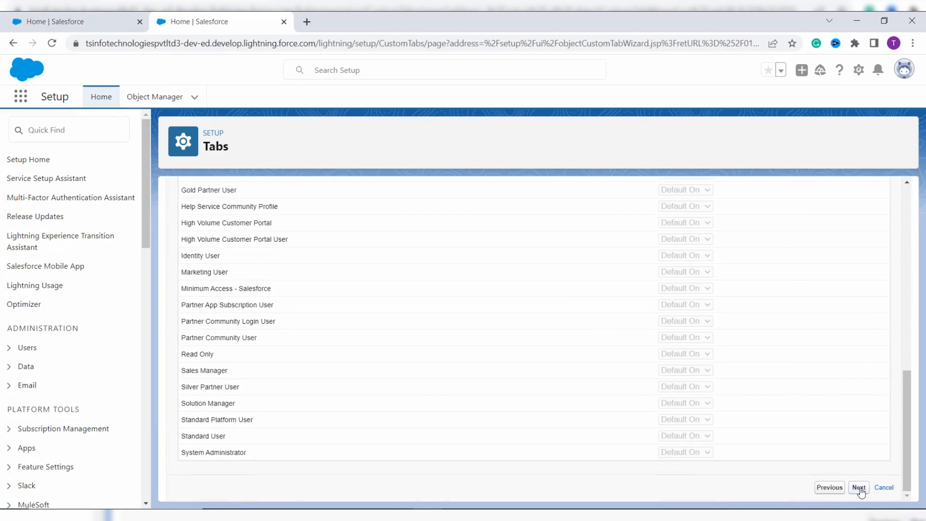
scroll(690, 300, "down", 5)
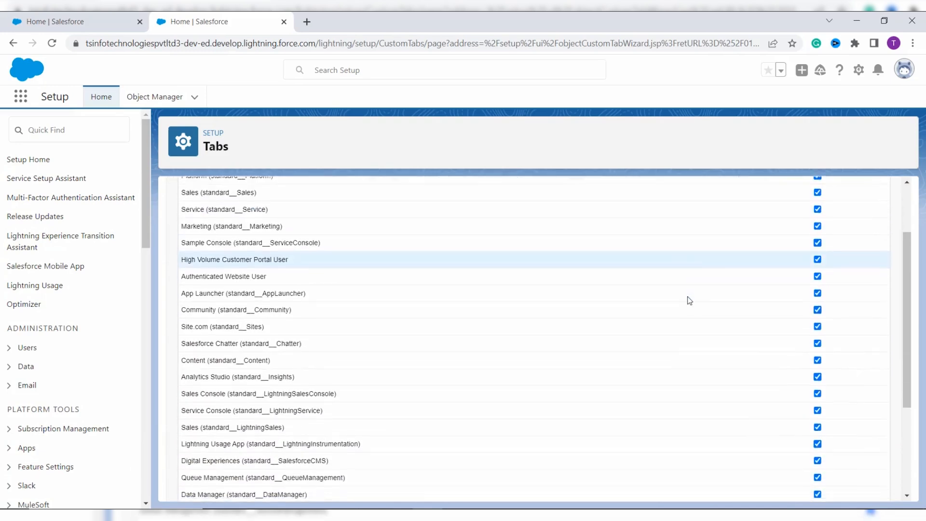
Step: Make the new tab available only in the Marketing (standard__Marketing) app and save the tab
scroll(690, 300, "down", 1)
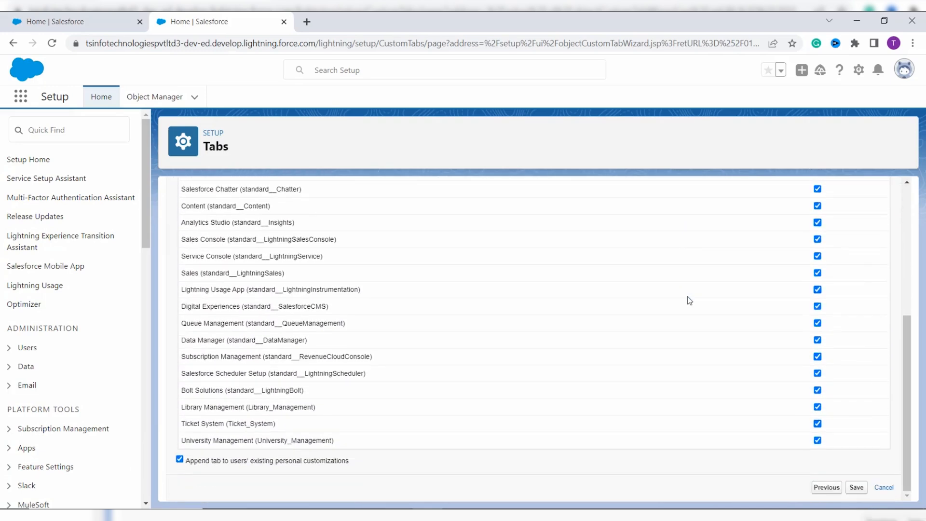
scroll(690, 300, "up", 1)
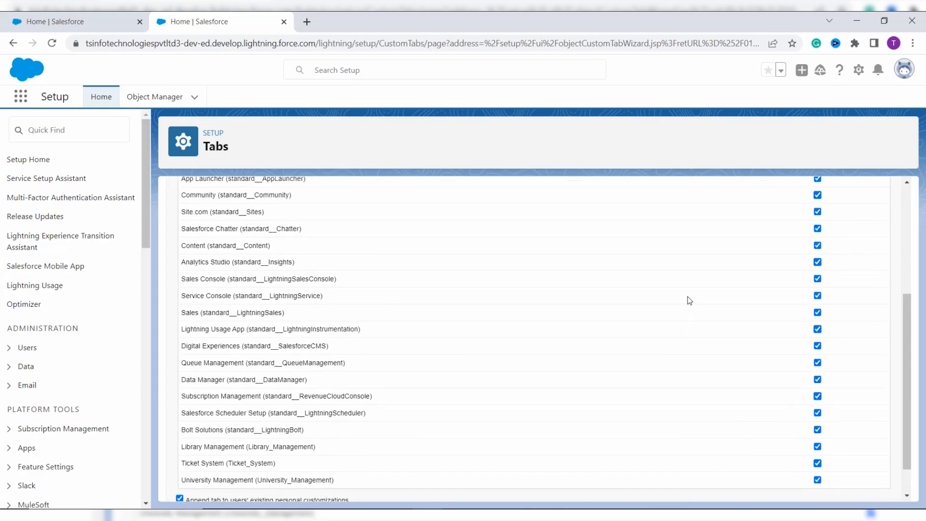
scroll(690, 300, "up", 1)
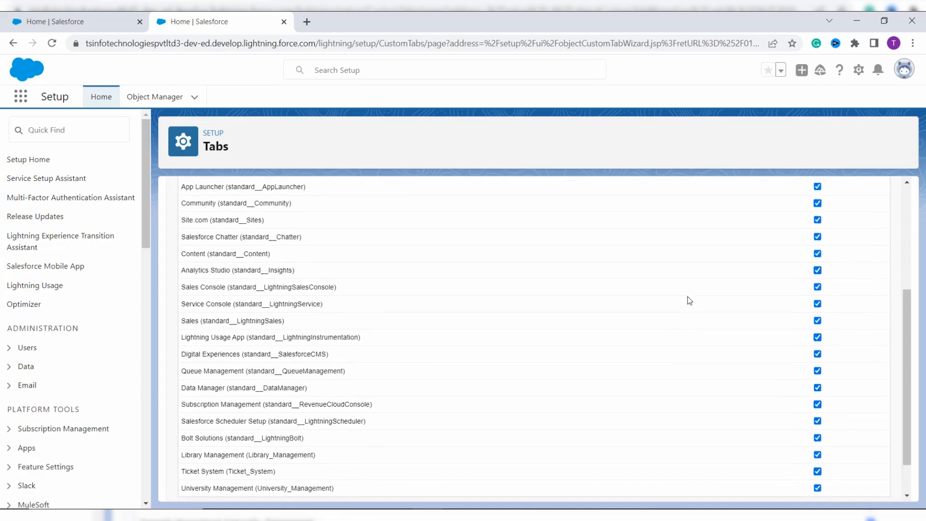
scroll(690, 300, "up", 3)
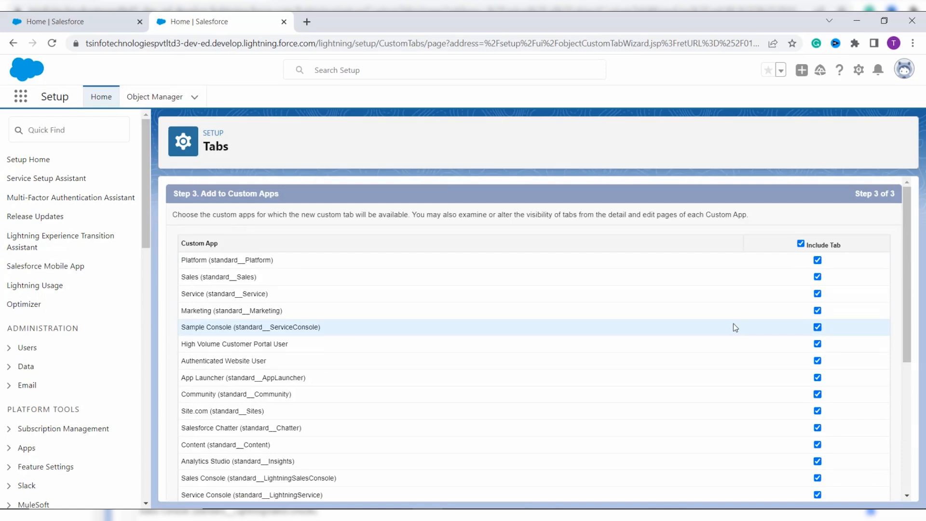
left_click(801, 244)
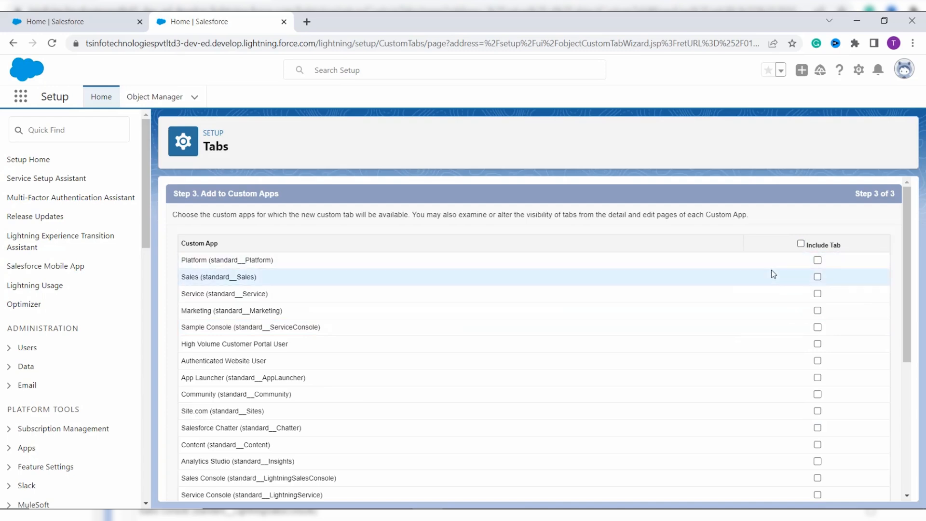
scroll(471, 253, "down", 3)
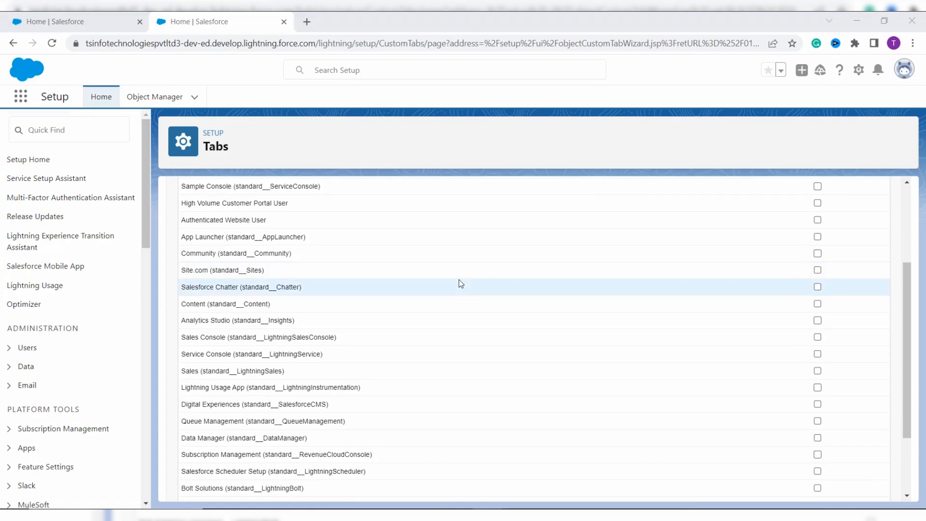
scroll(434, 293, "down", 1)
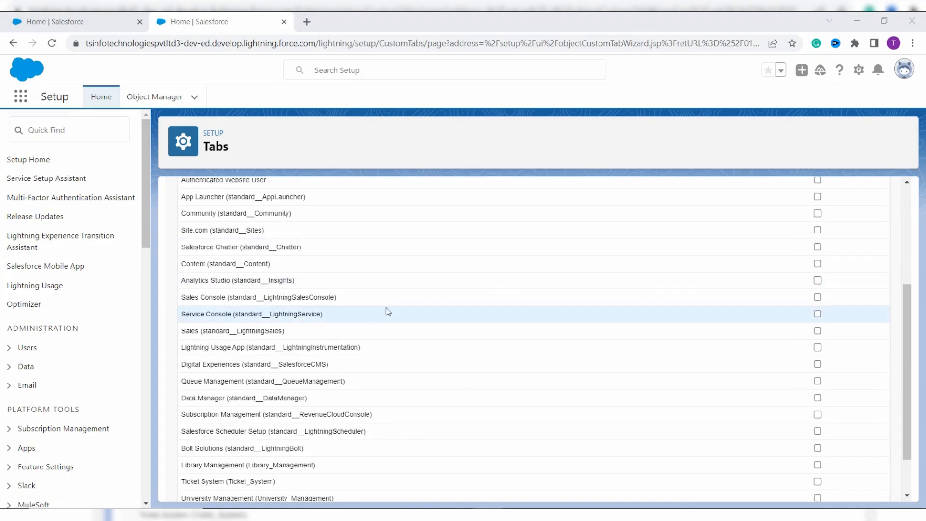
scroll(324, 242, "up", 2)
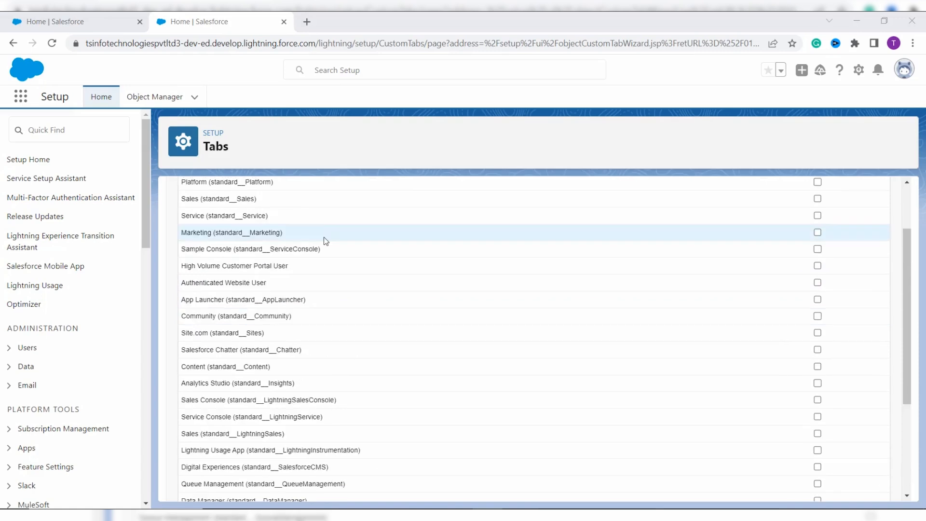
left_click(817, 233)
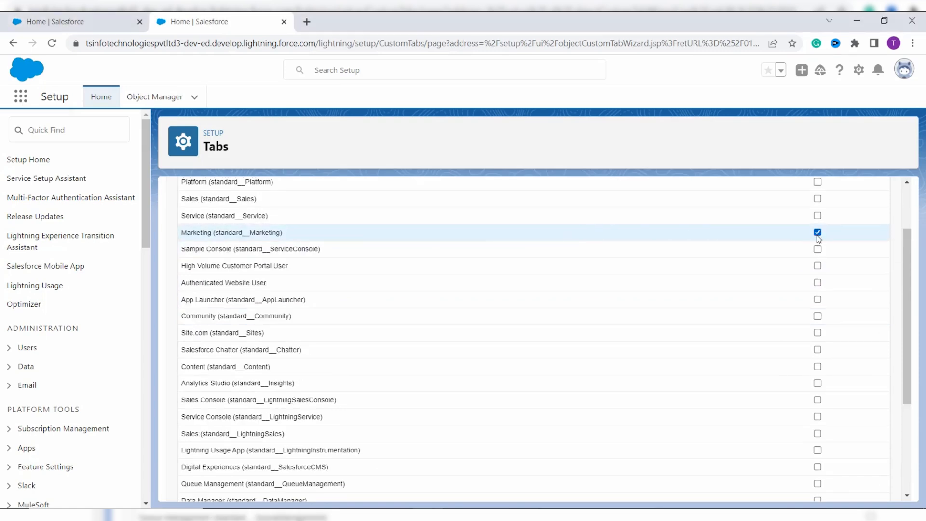
scroll(687, 254, "down", 4)
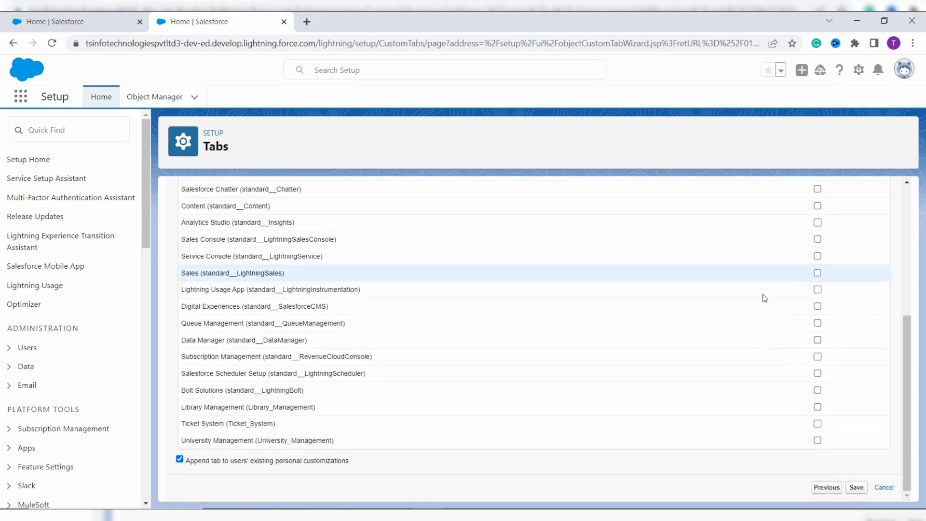
left_click(857, 488)
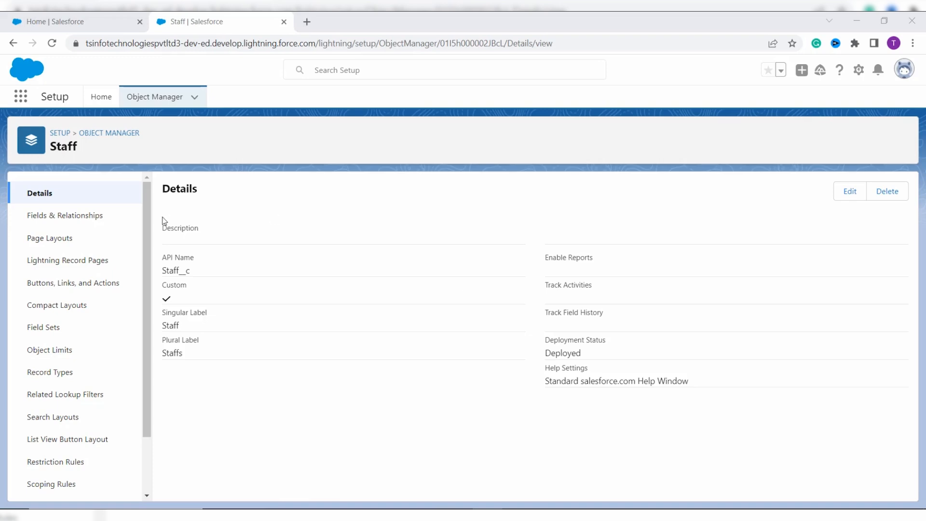
Step: Open the Staffs tab in the Marketing app and check which list views are available
left_click(22, 98)
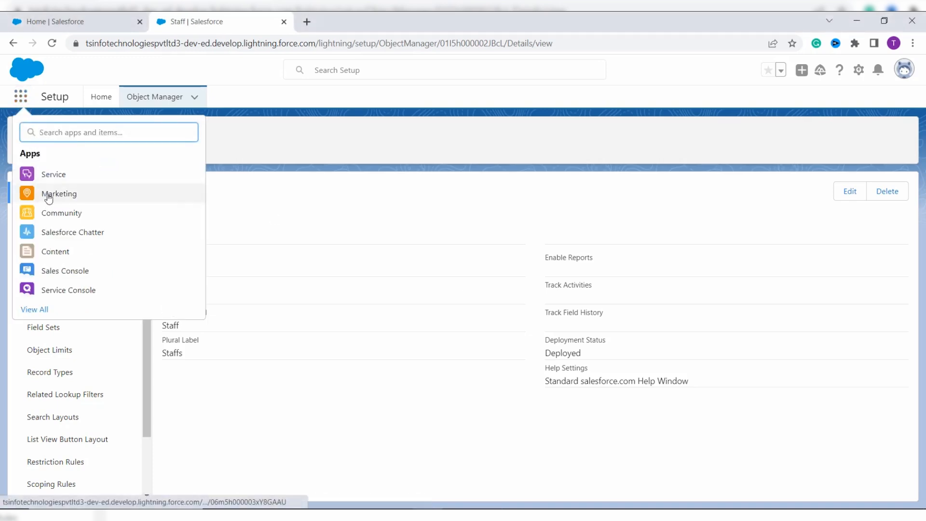
left_click(49, 197)
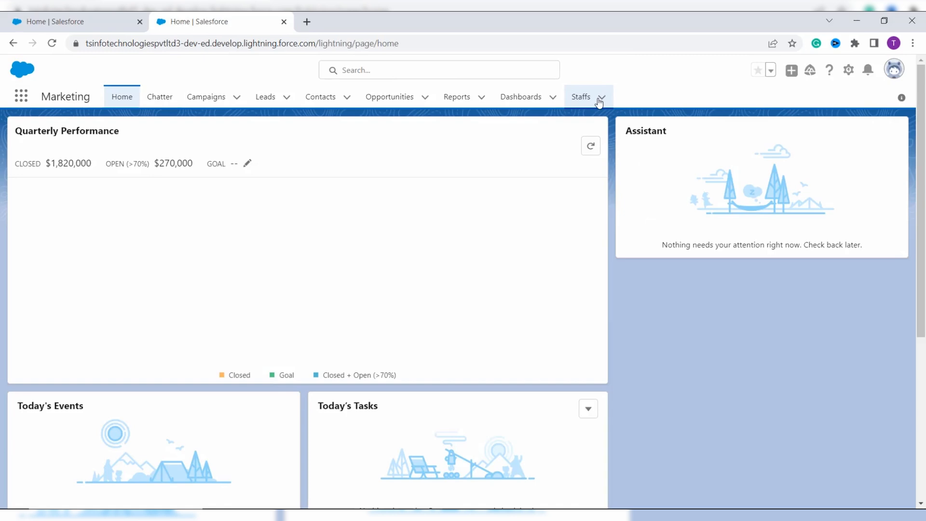
left_click(600, 99)
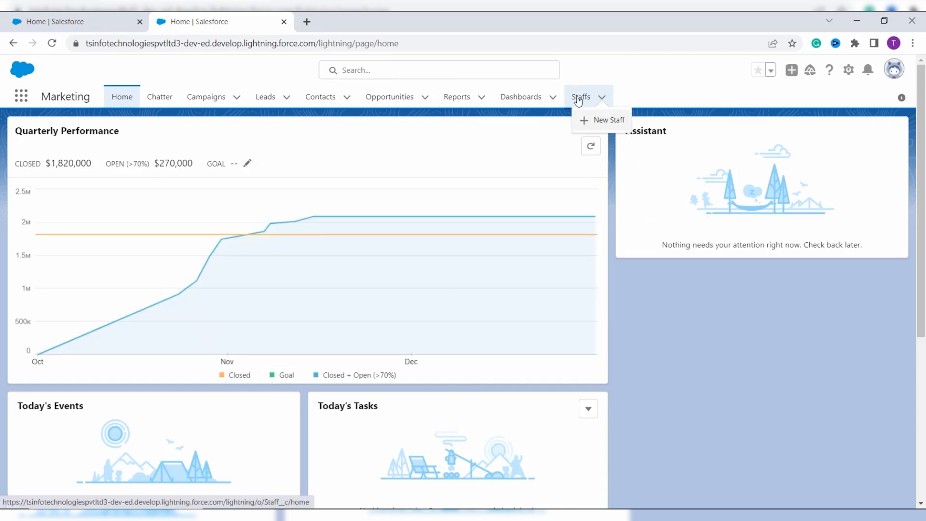
left_click(579, 98)
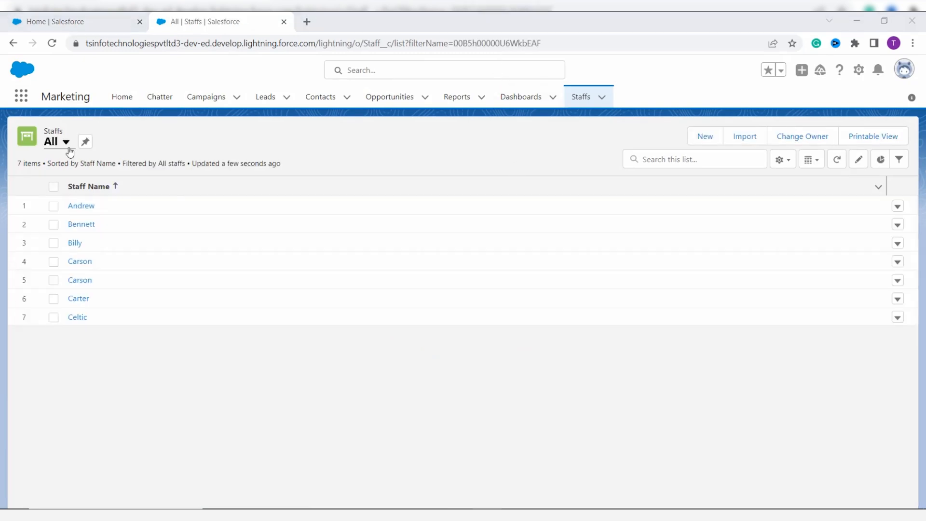
left_click(68, 145)
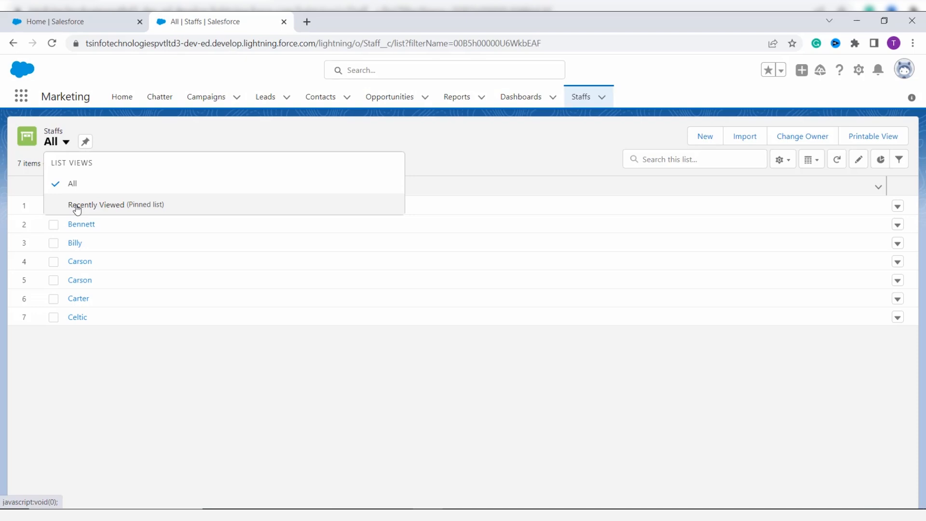
left_click(120, 388)
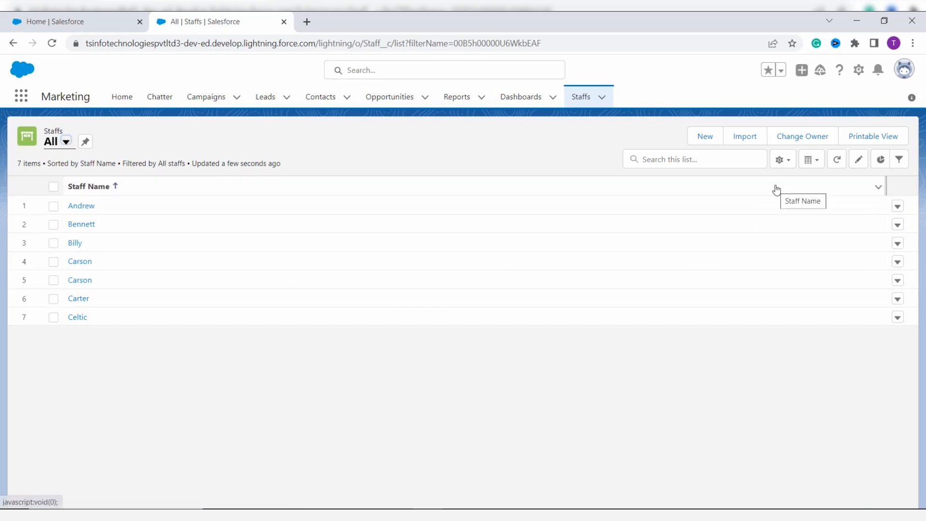
Step: Create a Staffs list view named Name with C, API name Name_with_C, visible to all users, and select it from the available views
left_click(788, 164)
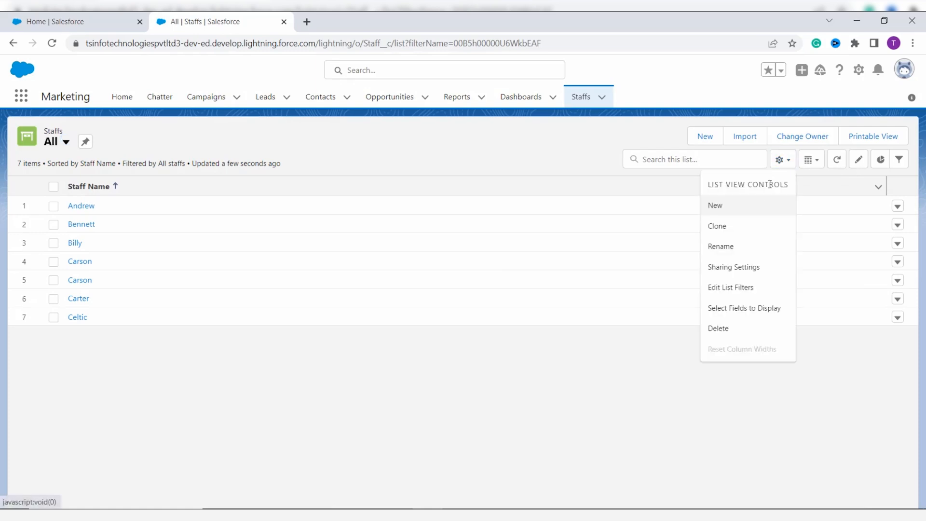
left_click(748, 213)
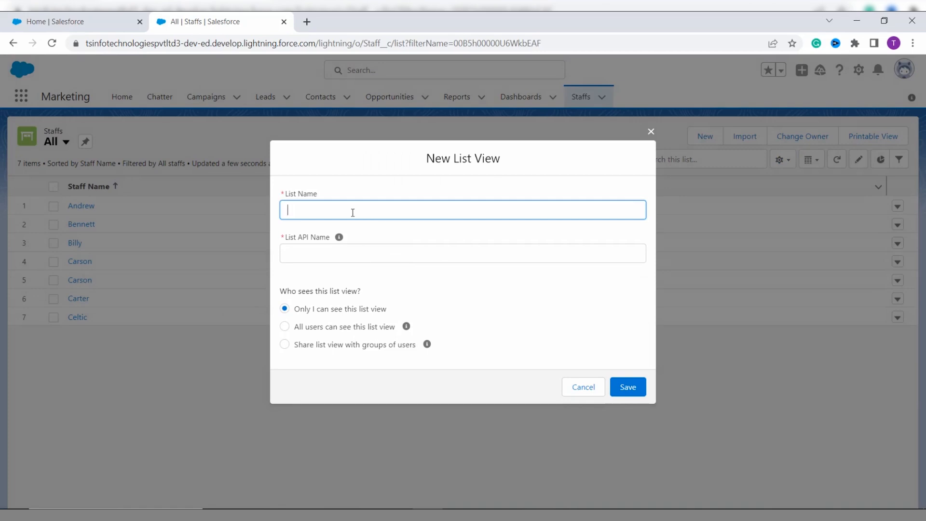
type("Name with C")
left_click(334, 256)
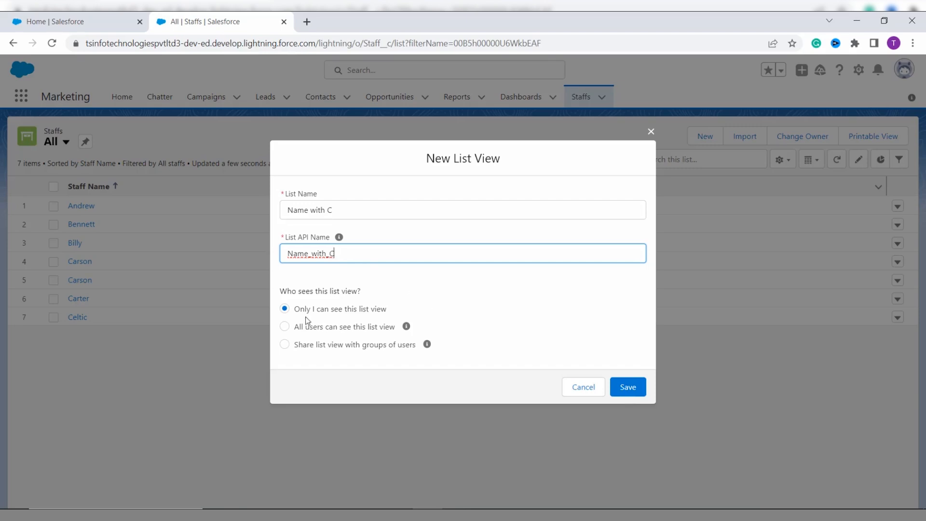
left_click(285, 328)
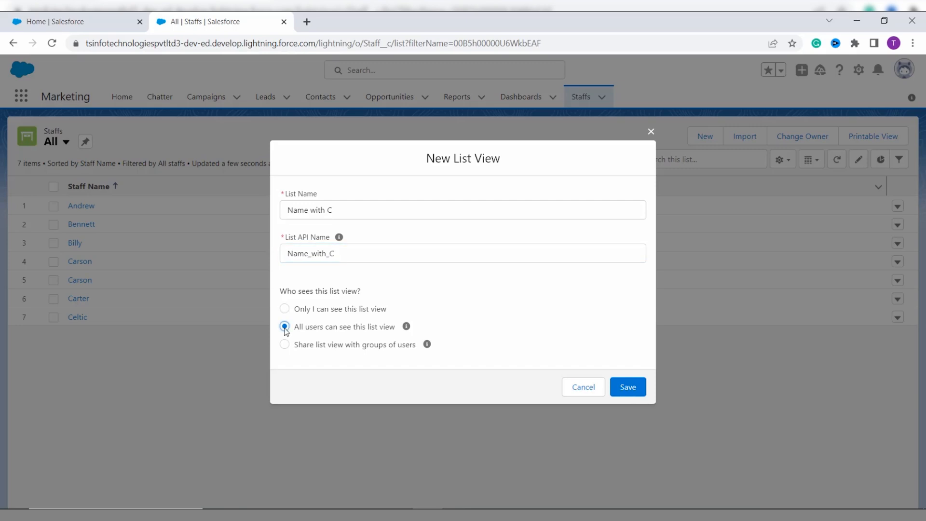
left_click(627, 387)
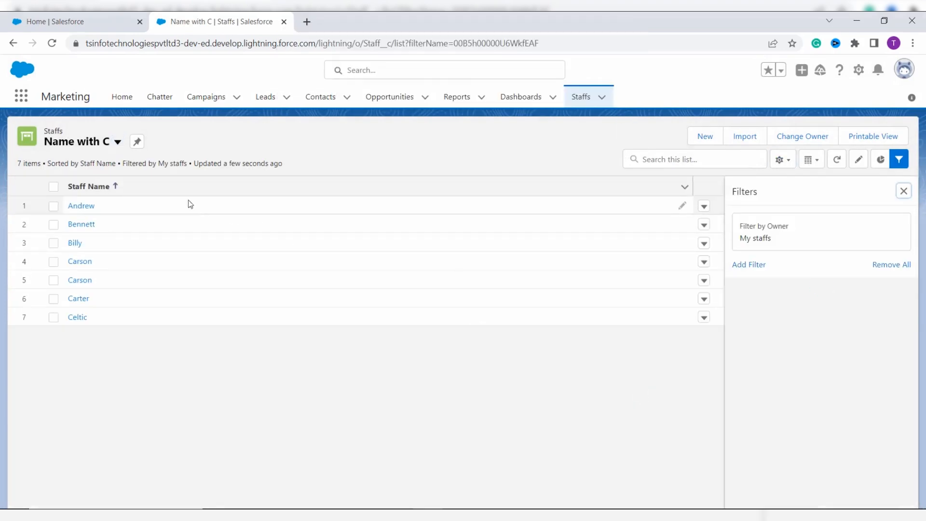
left_click(119, 143)
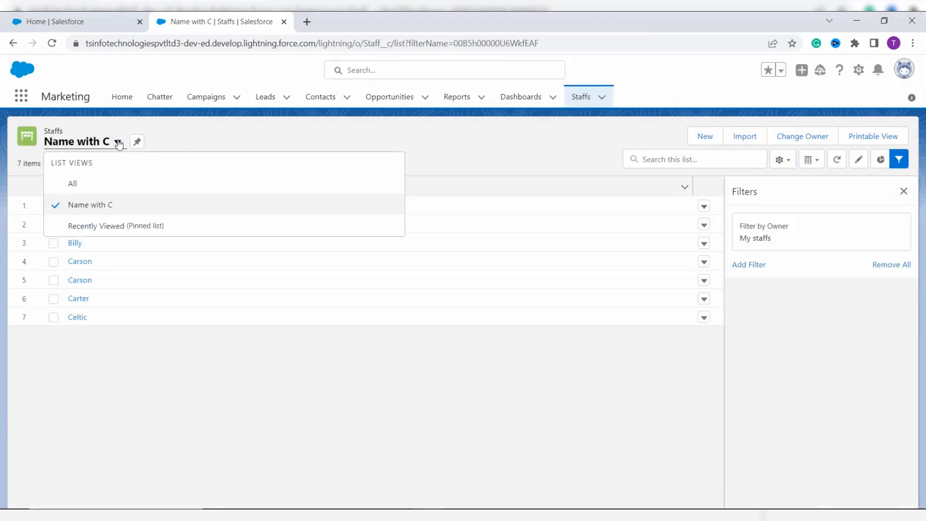
left_click(95, 209)
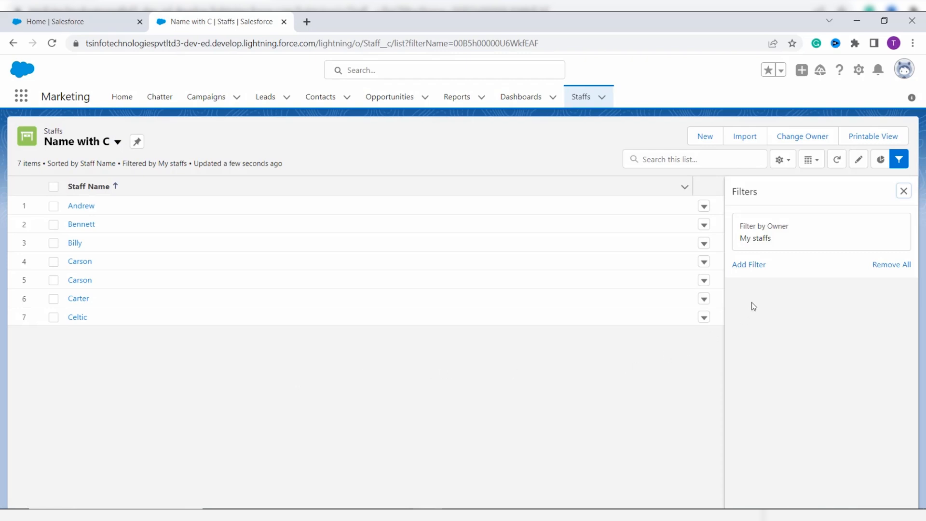
Step: Add a filter to the Name with C list view for Staff Name starts with C, and save it
left_click(755, 269)
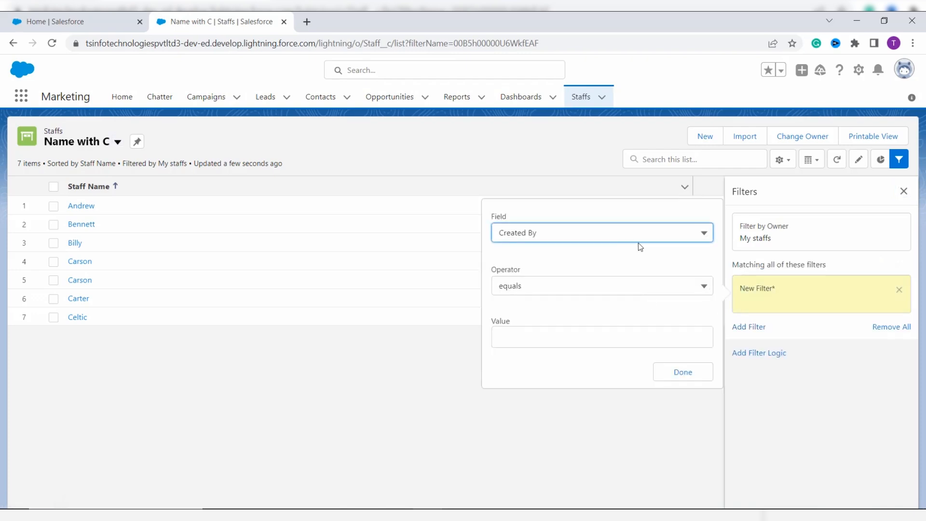
left_click(688, 240)
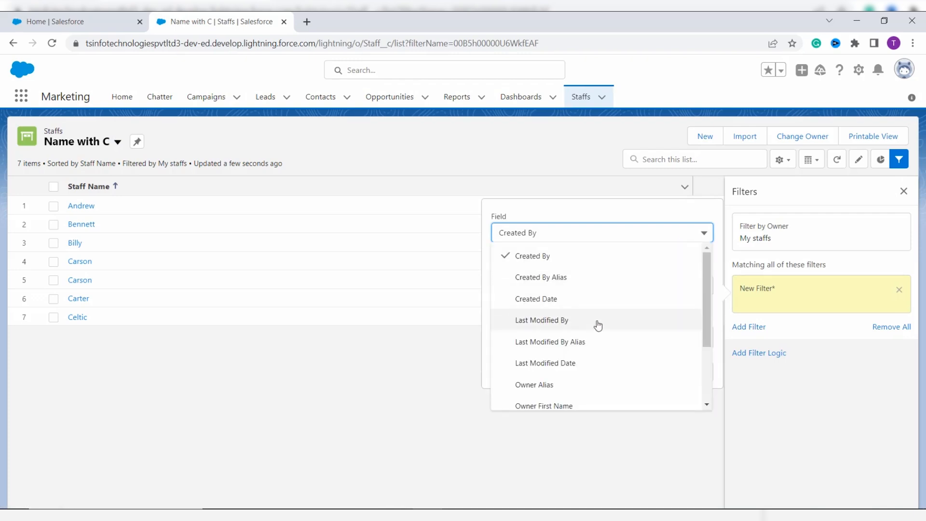
scroll(586, 382, "down", 2)
left_click(560, 399)
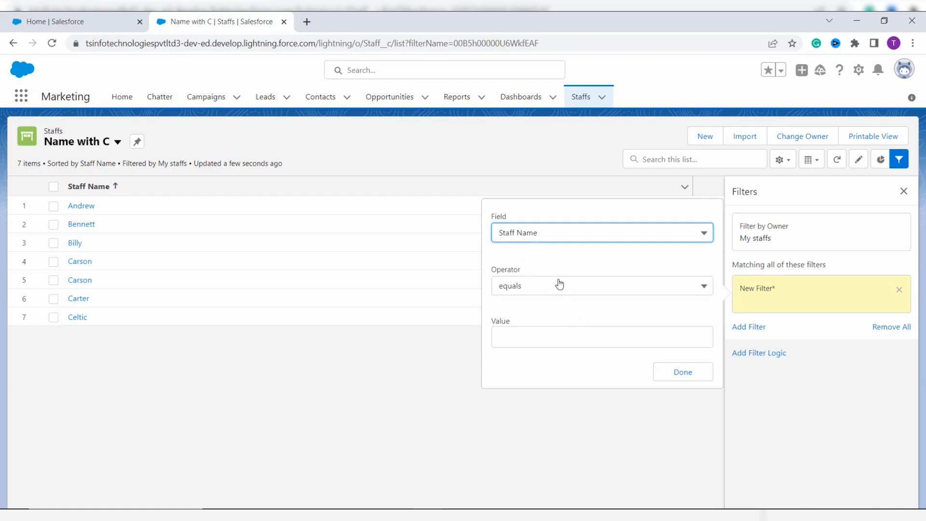
left_click(558, 284)
scroll(550, 410, "down", 1)
left_click(532, 451)
left_click(517, 338)
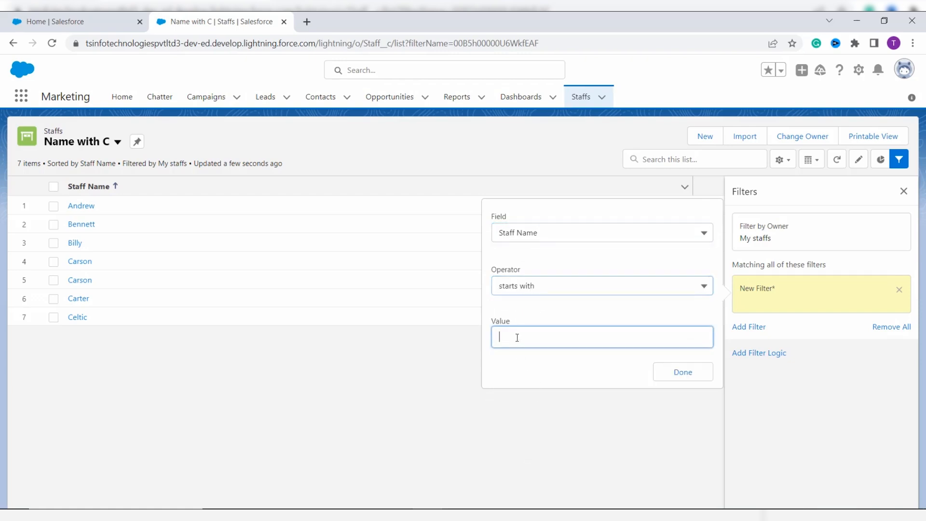
type("C")
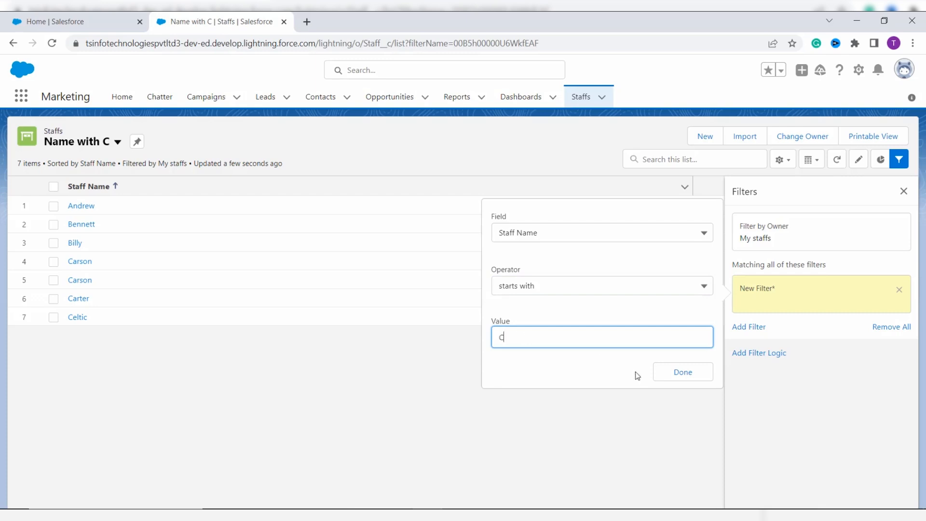
left_click(684, 373)
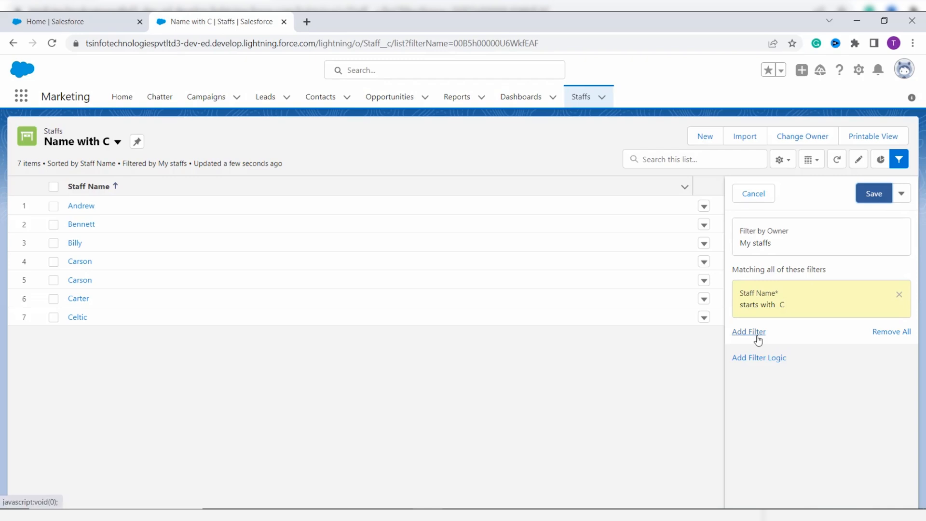
left_click(874, 193)
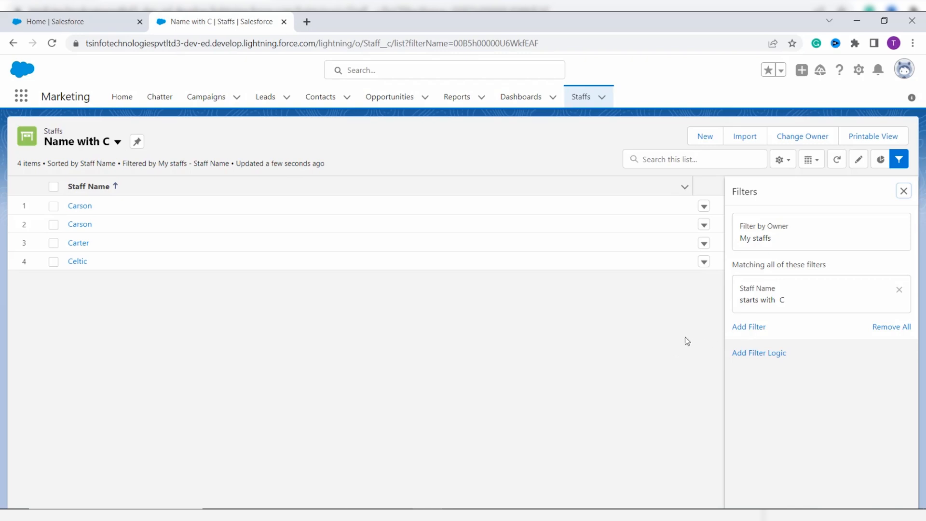
Step: Close the filters and reselect the Name with C list view to review its filtered records
left_click(904, 191)
left_click(110, 143)
left_click(102, 205)
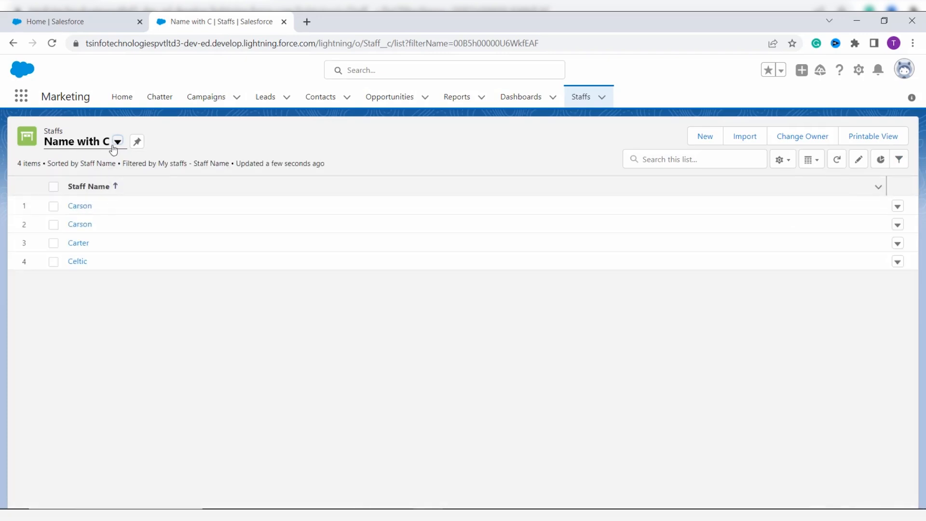
Step: Edit the list view's filters to add Salutation equals Dr., save the change and close the filters
left_click(785, 162)
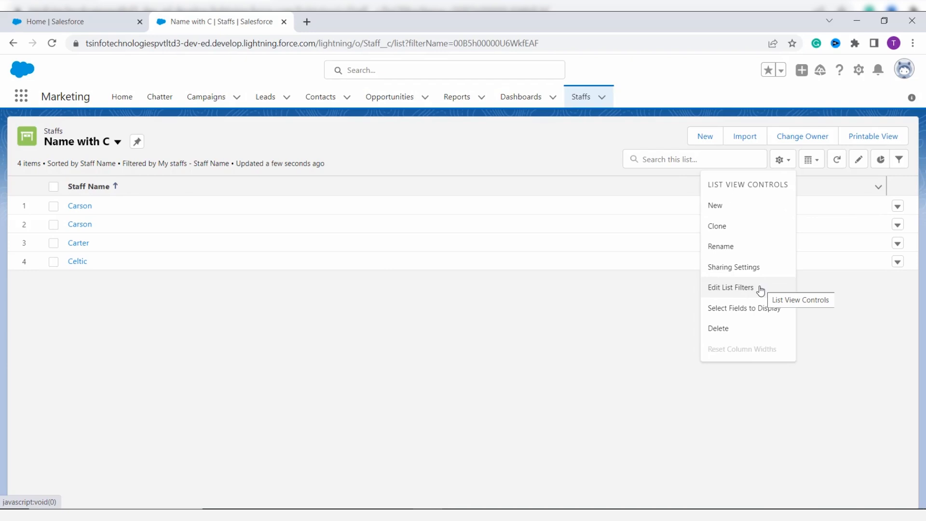
left_click(731, 287)
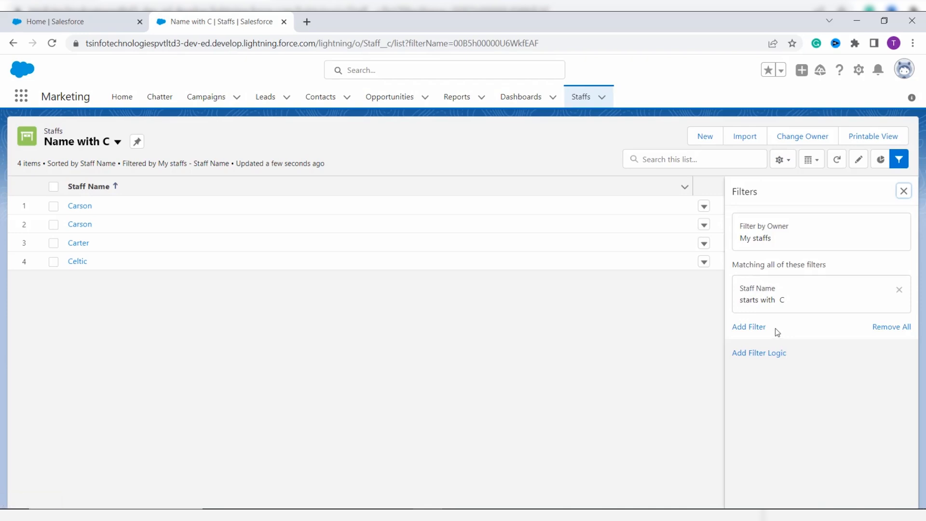
left_click(757, 328)
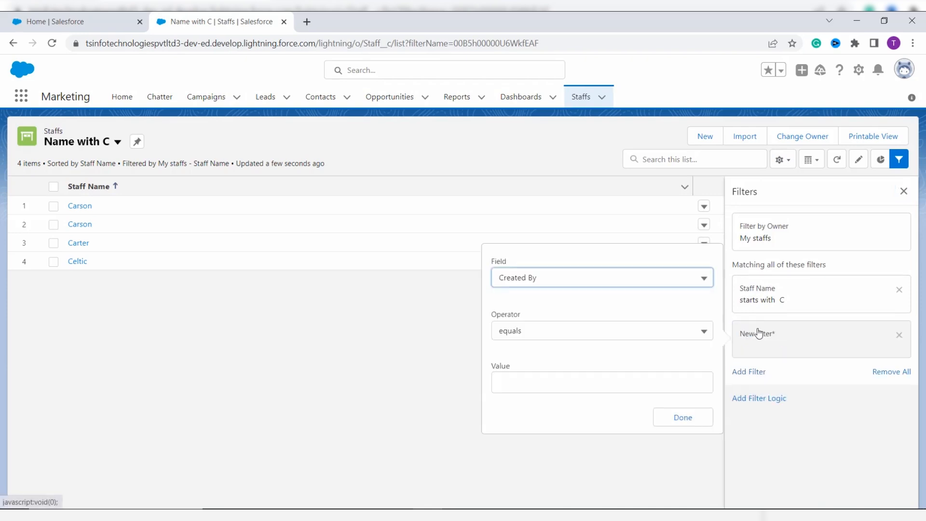
left_click(678, 285)
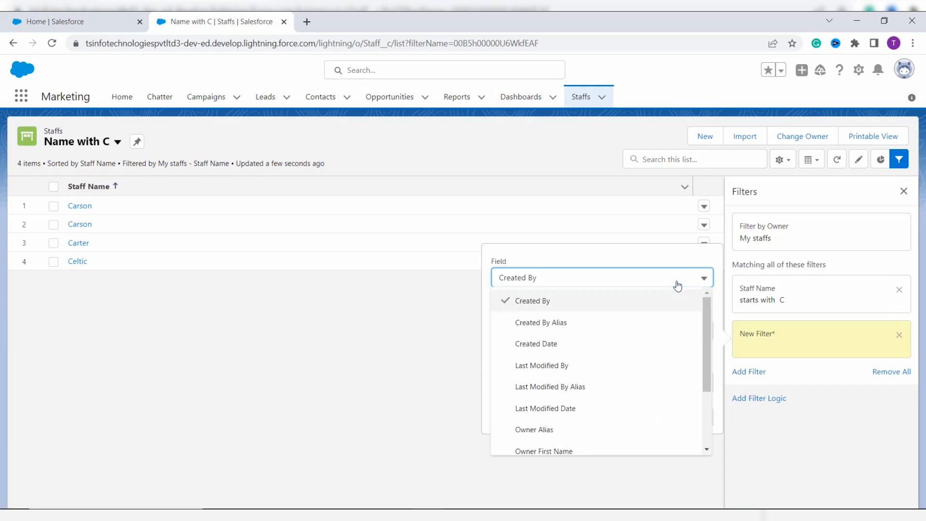
scroll(631, 395, "down", 3)
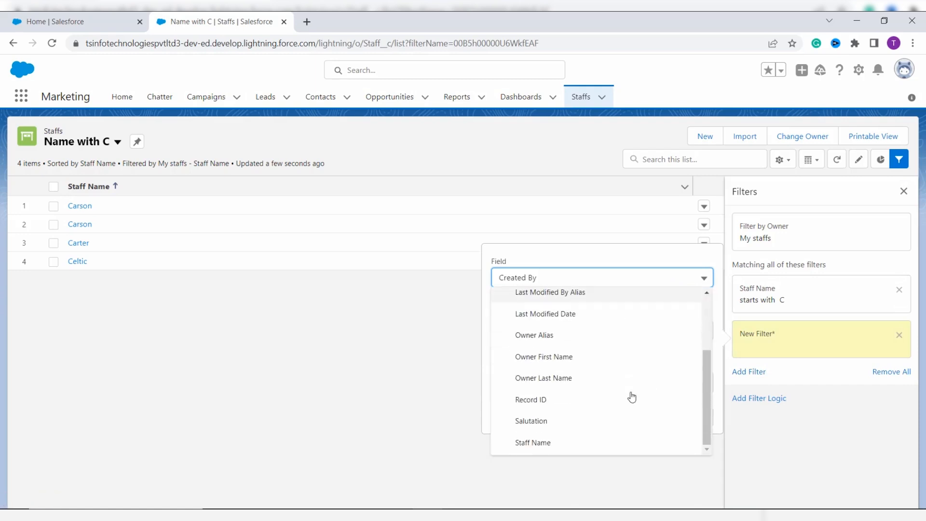
left_click(585, 430)
left_click(554, 336)
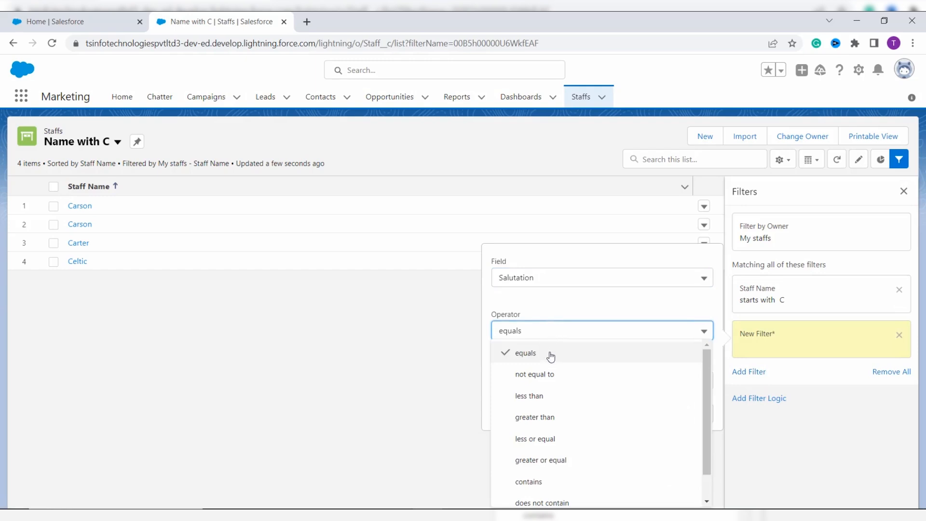
left_click(548, 356)
left_click(531, 383)
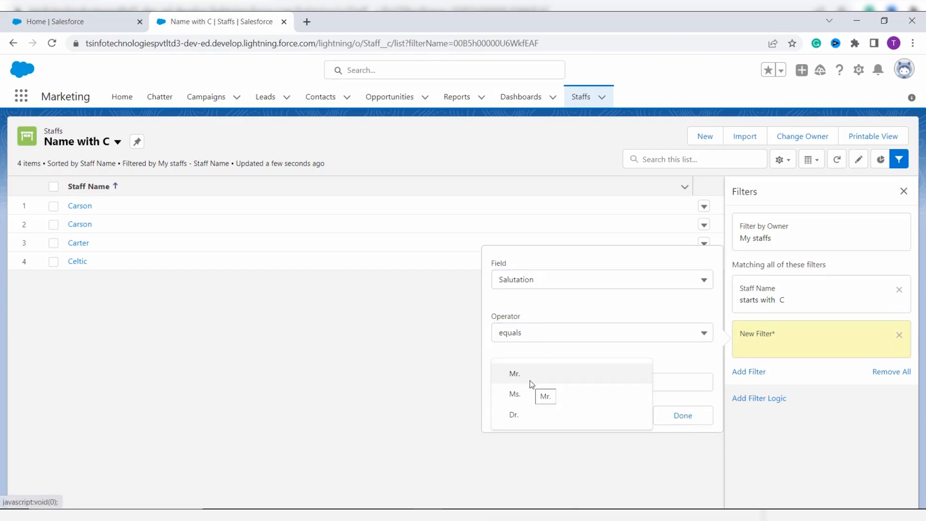
left_click(566, 419)
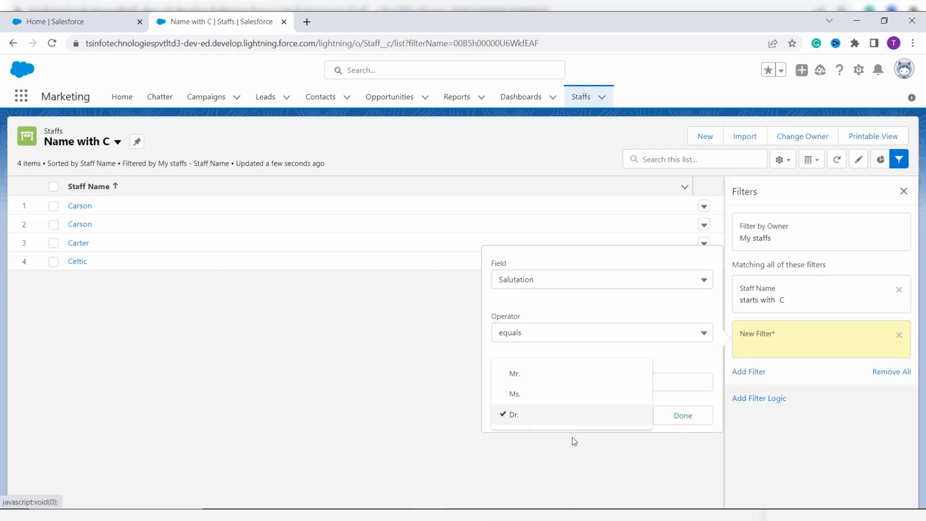
left_click(665, 454)
left_click(683, 416)
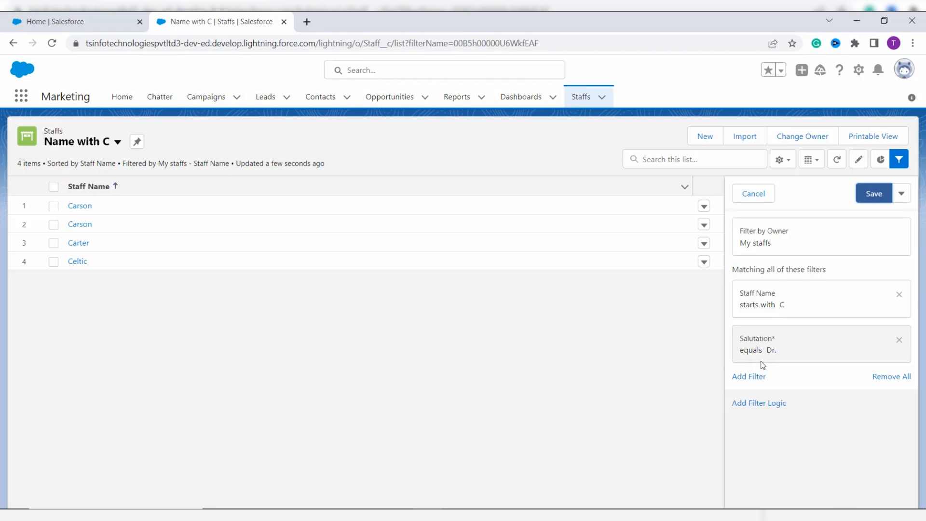
left_click(874, 194)
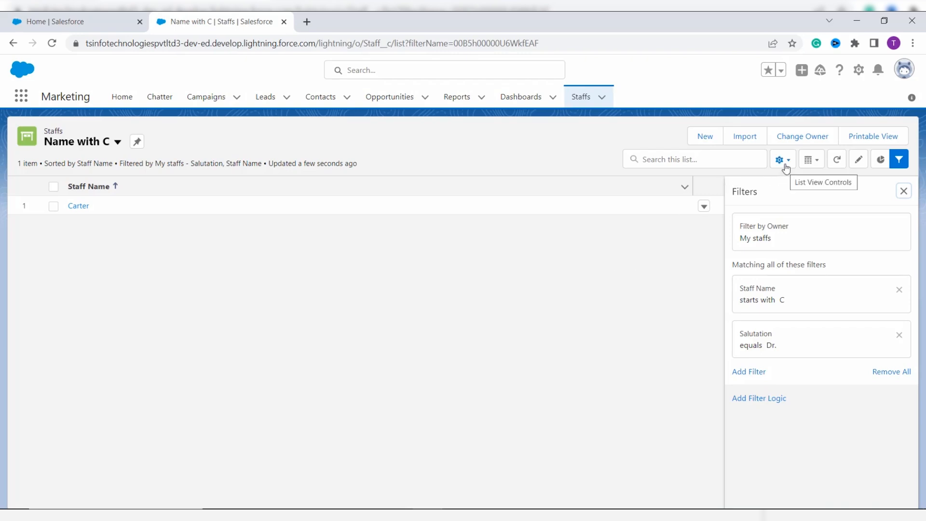
left_click(903, 192)
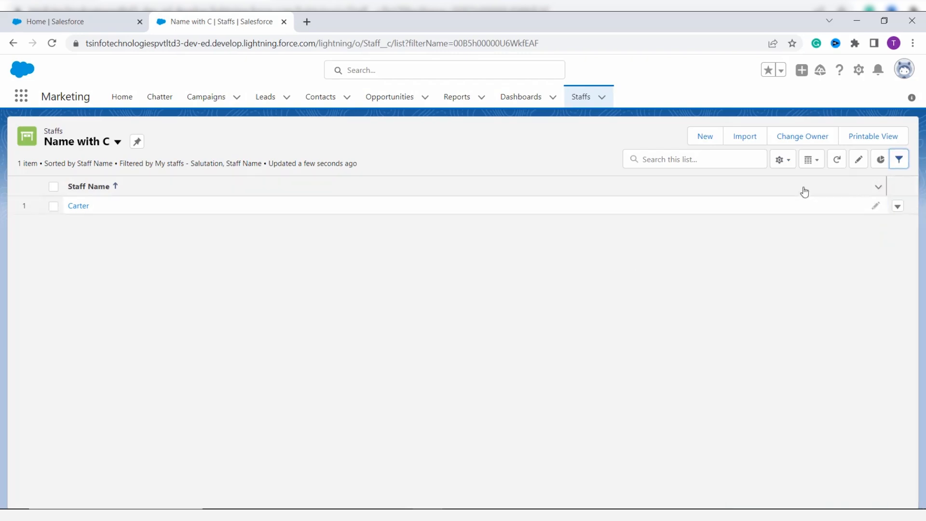
Step: Delete the Name with C list view and check which list views remain for Staffs
left_click(783, 160)
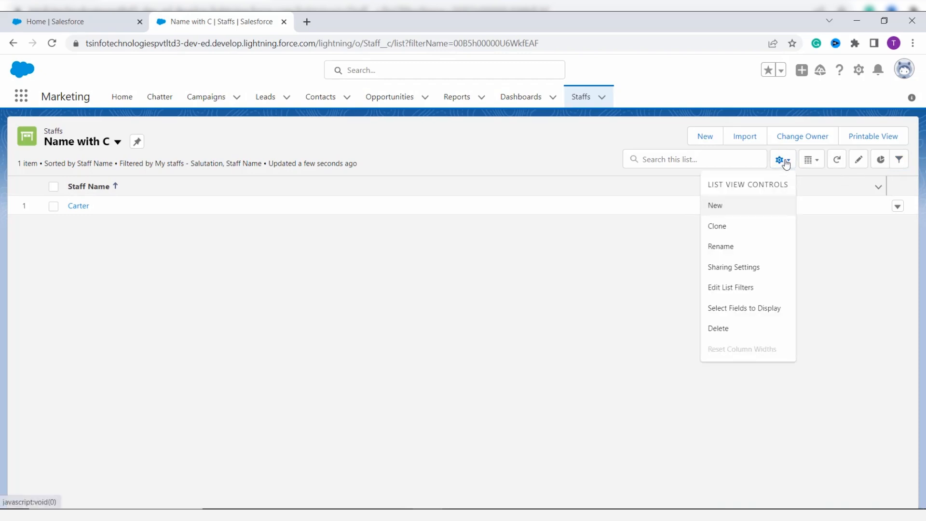
left_click(729, 328)
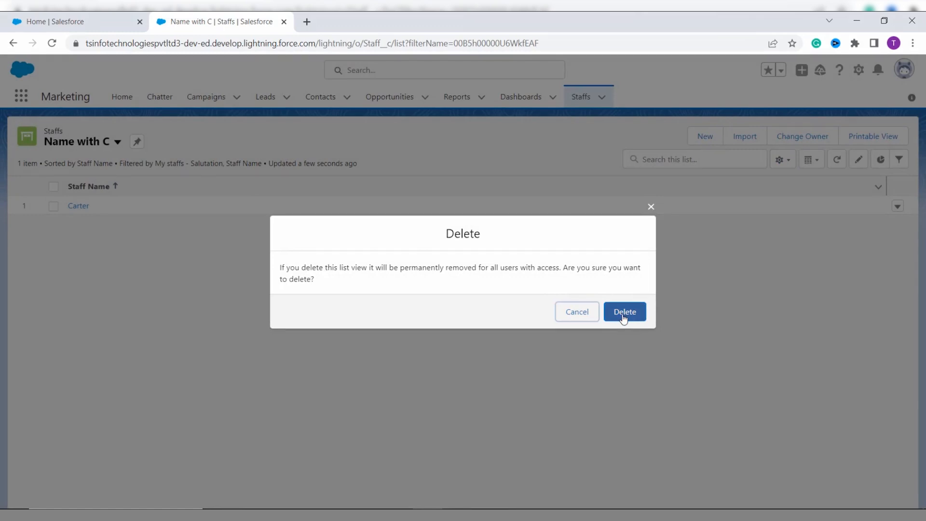
left_click(624, 317)
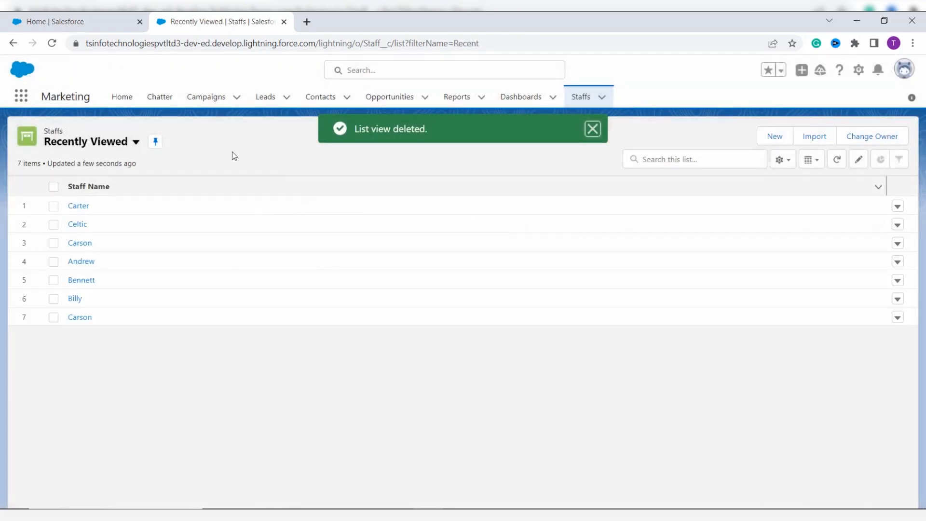
left_click(135, 151)
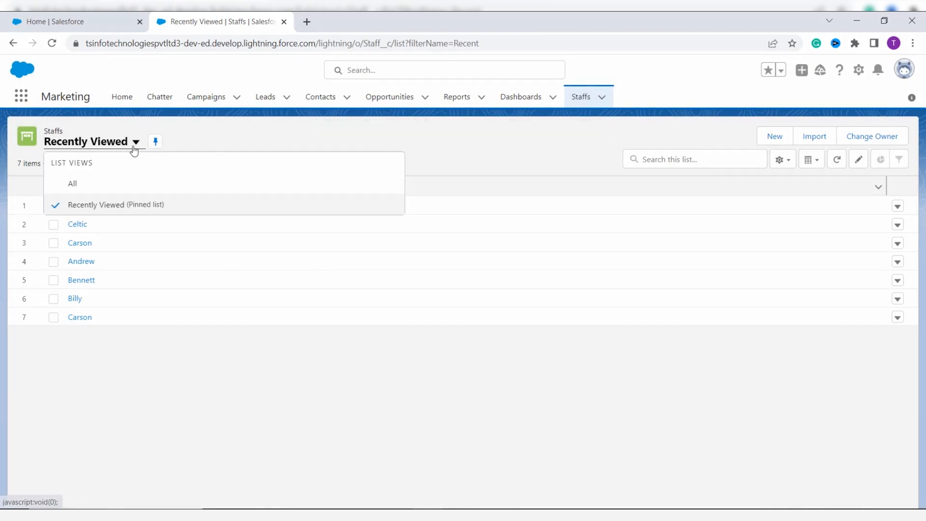